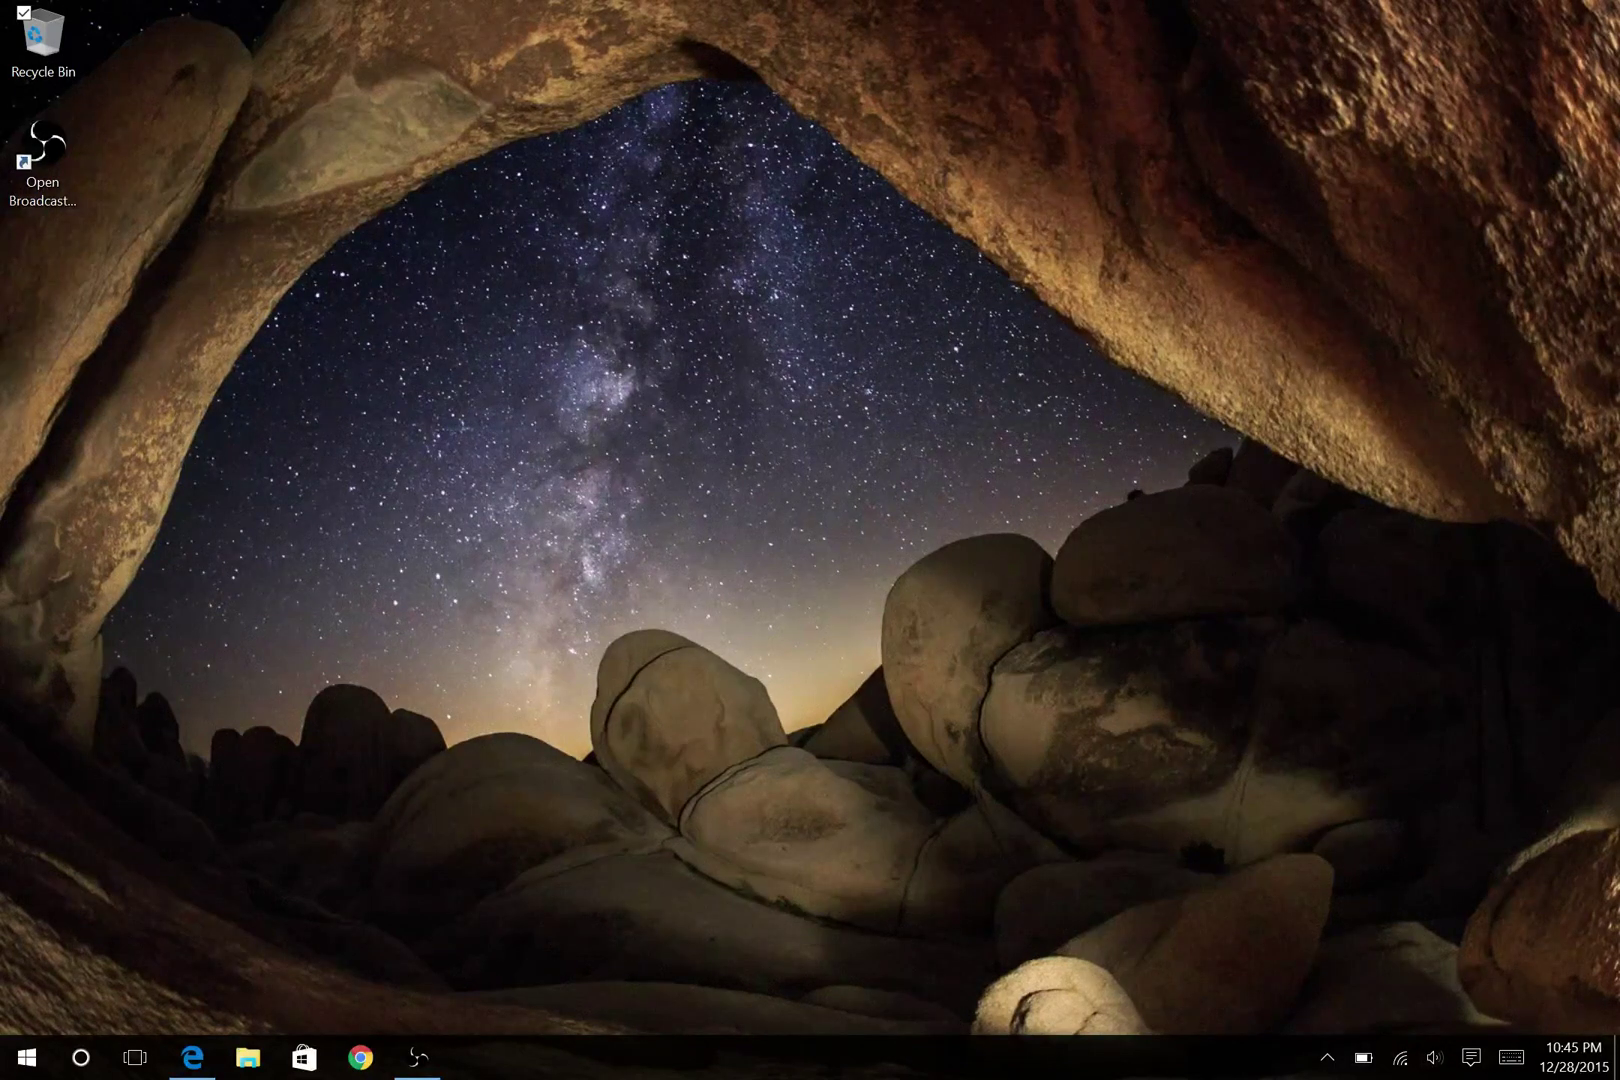
left_click(192, 1057)
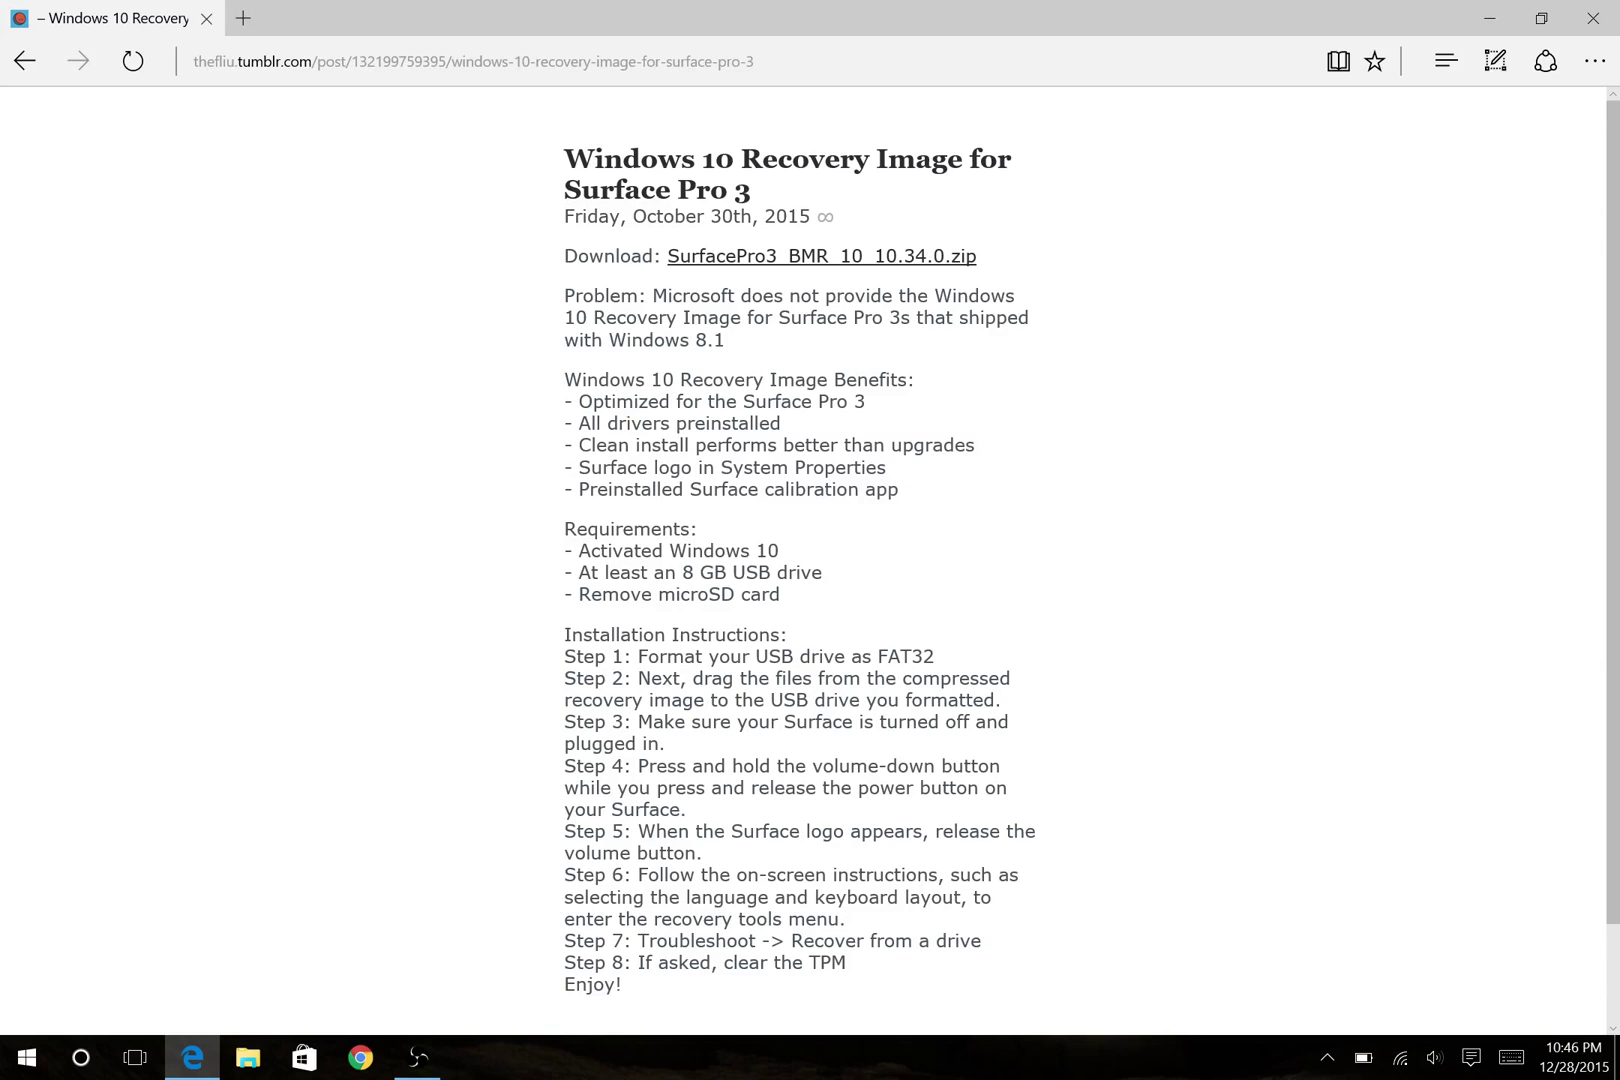
Search Bing for 'reddit surface' from the address bar
key("ctrl+l")
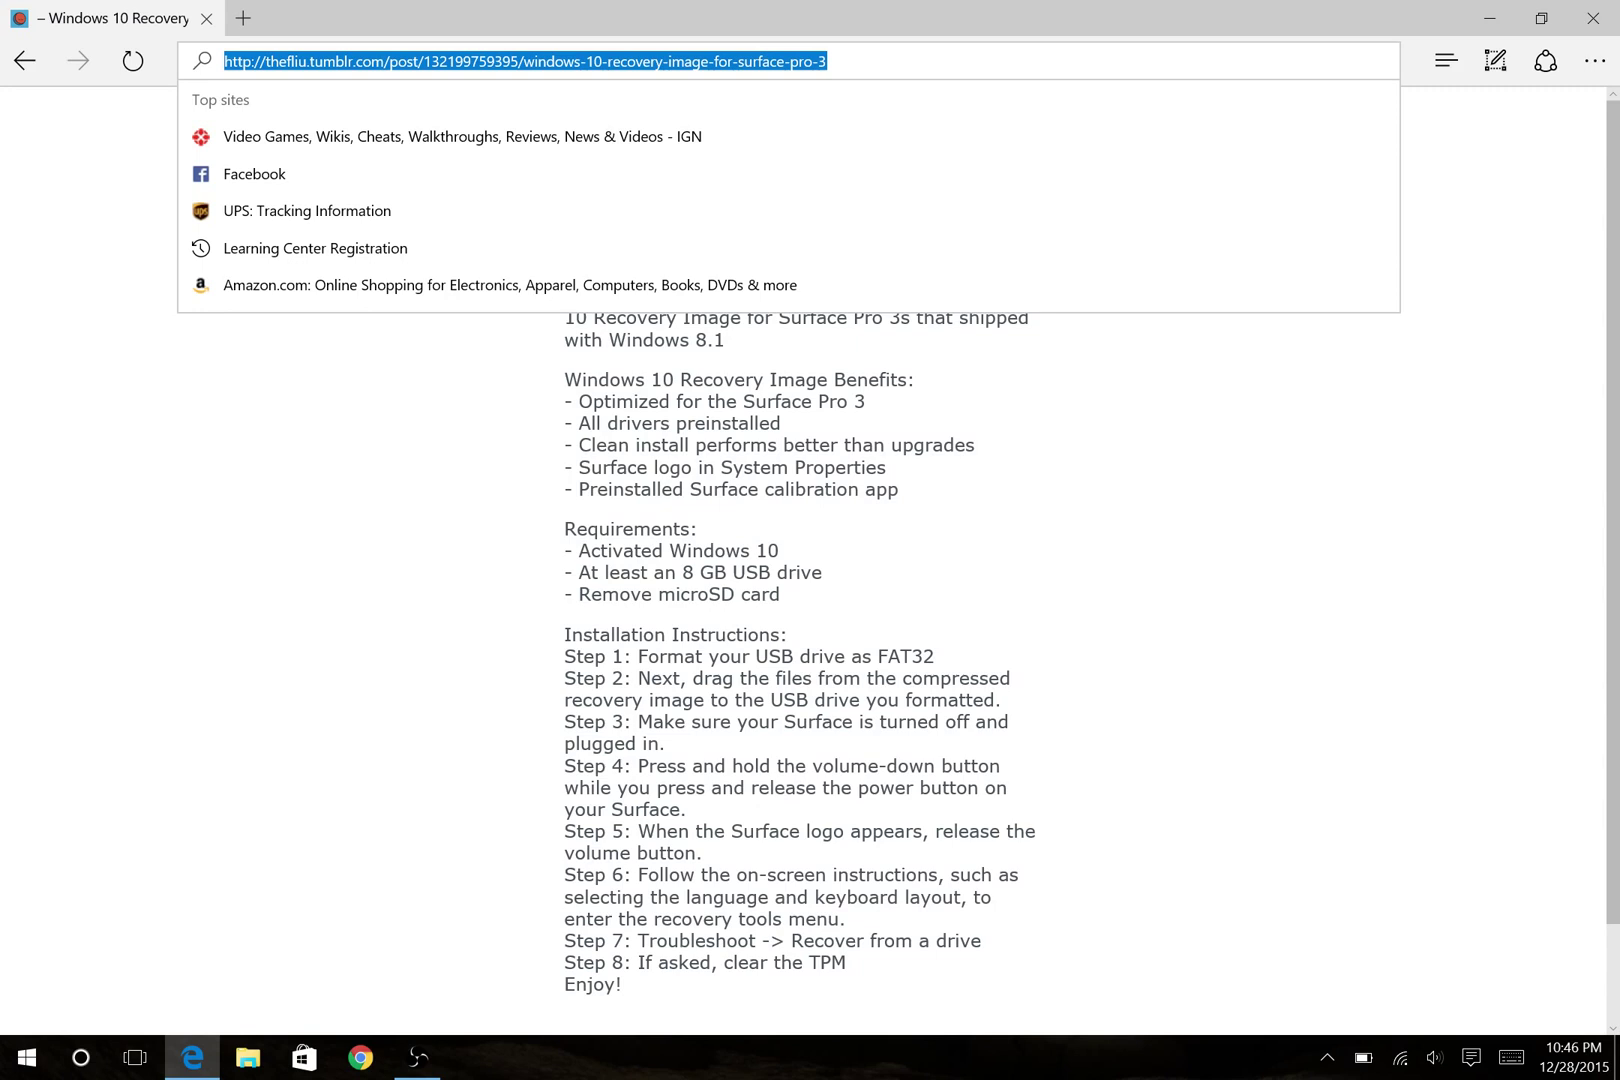
type("re")
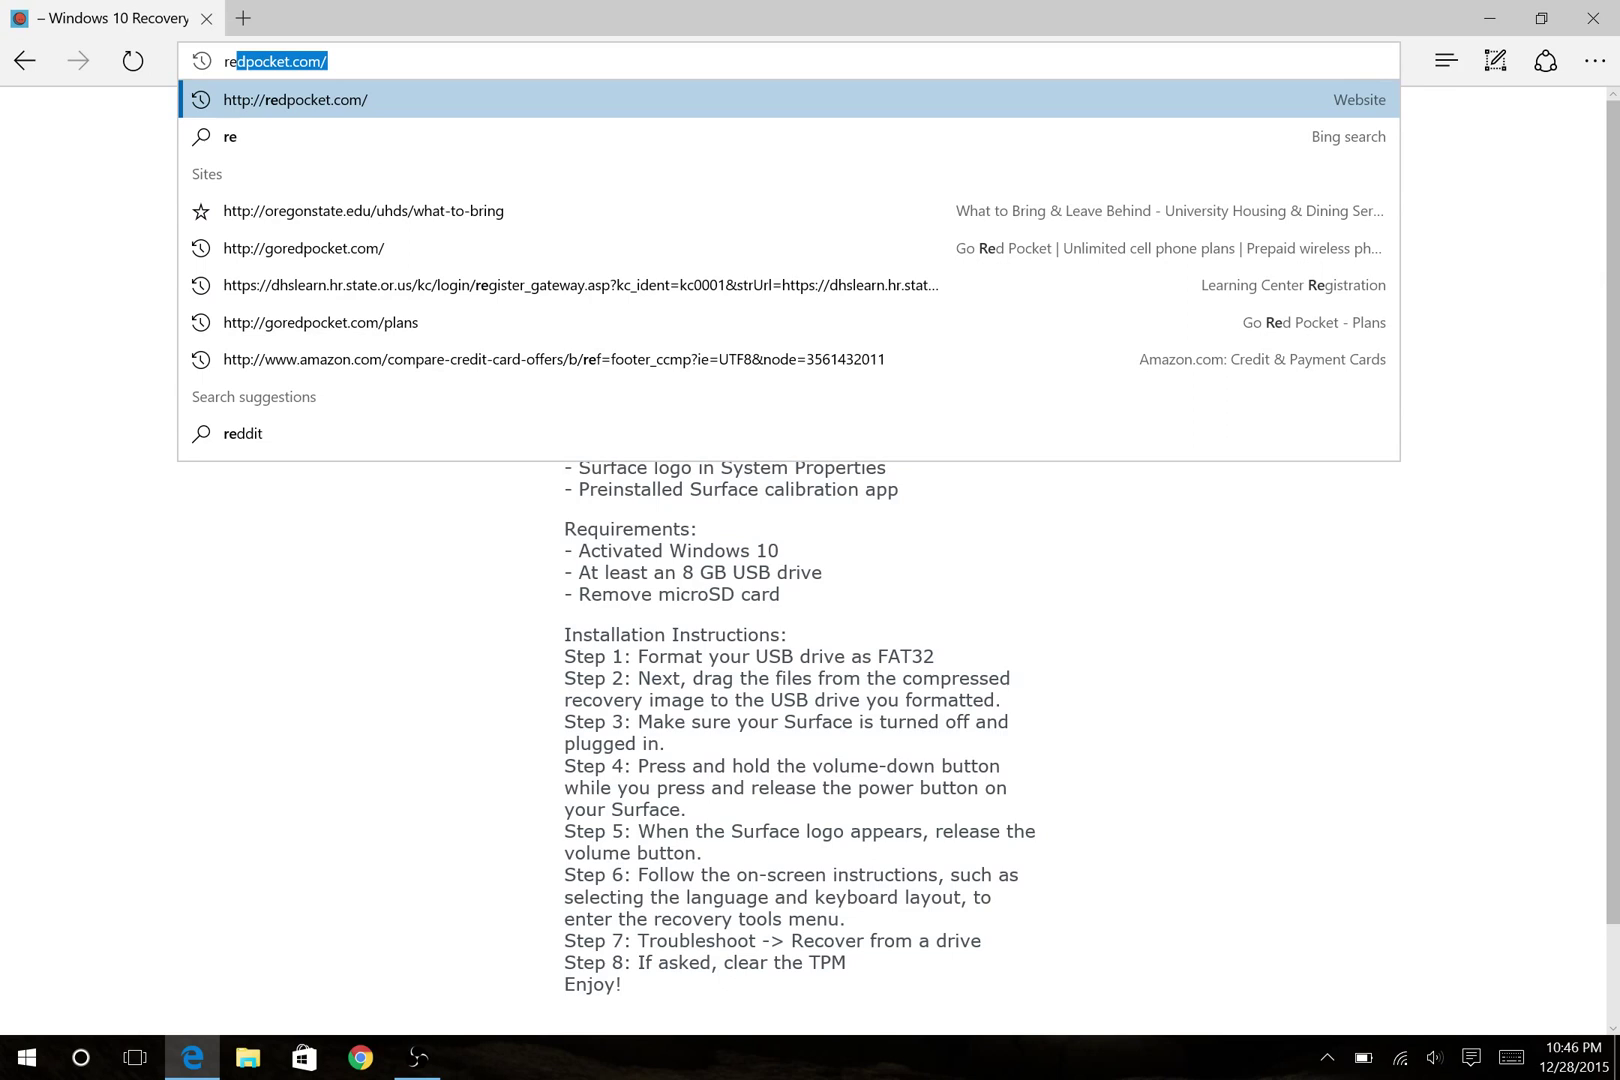
type("dd")
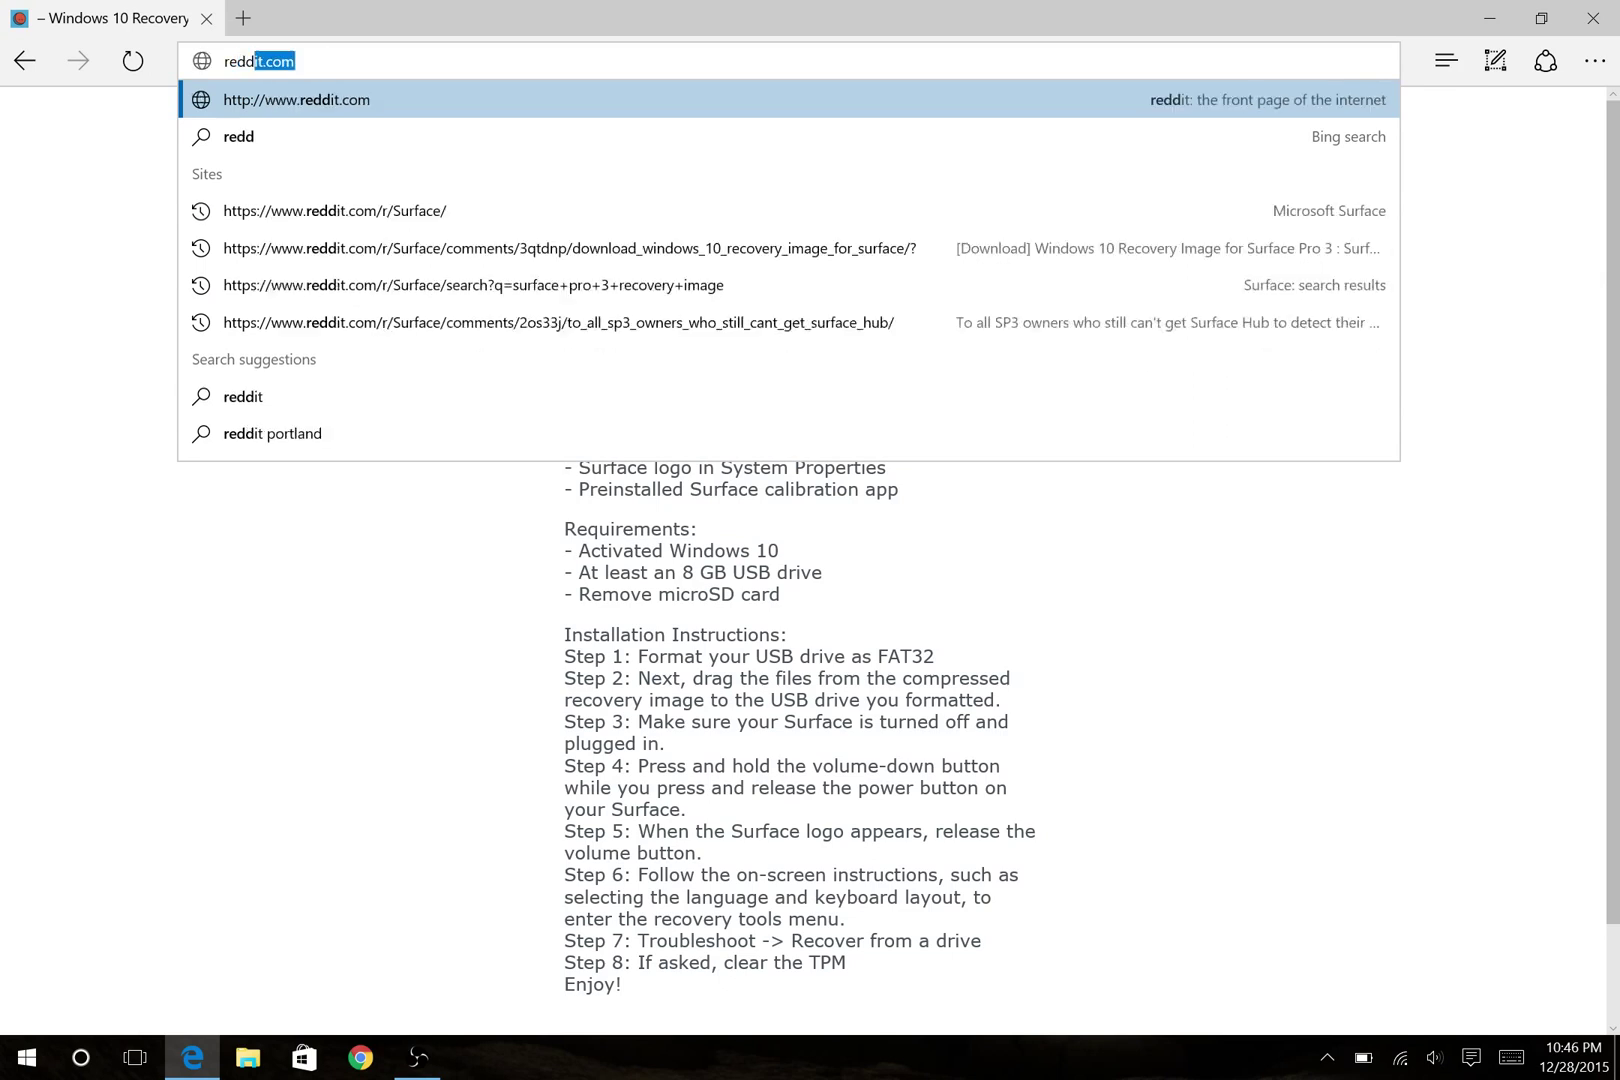
type("it su")
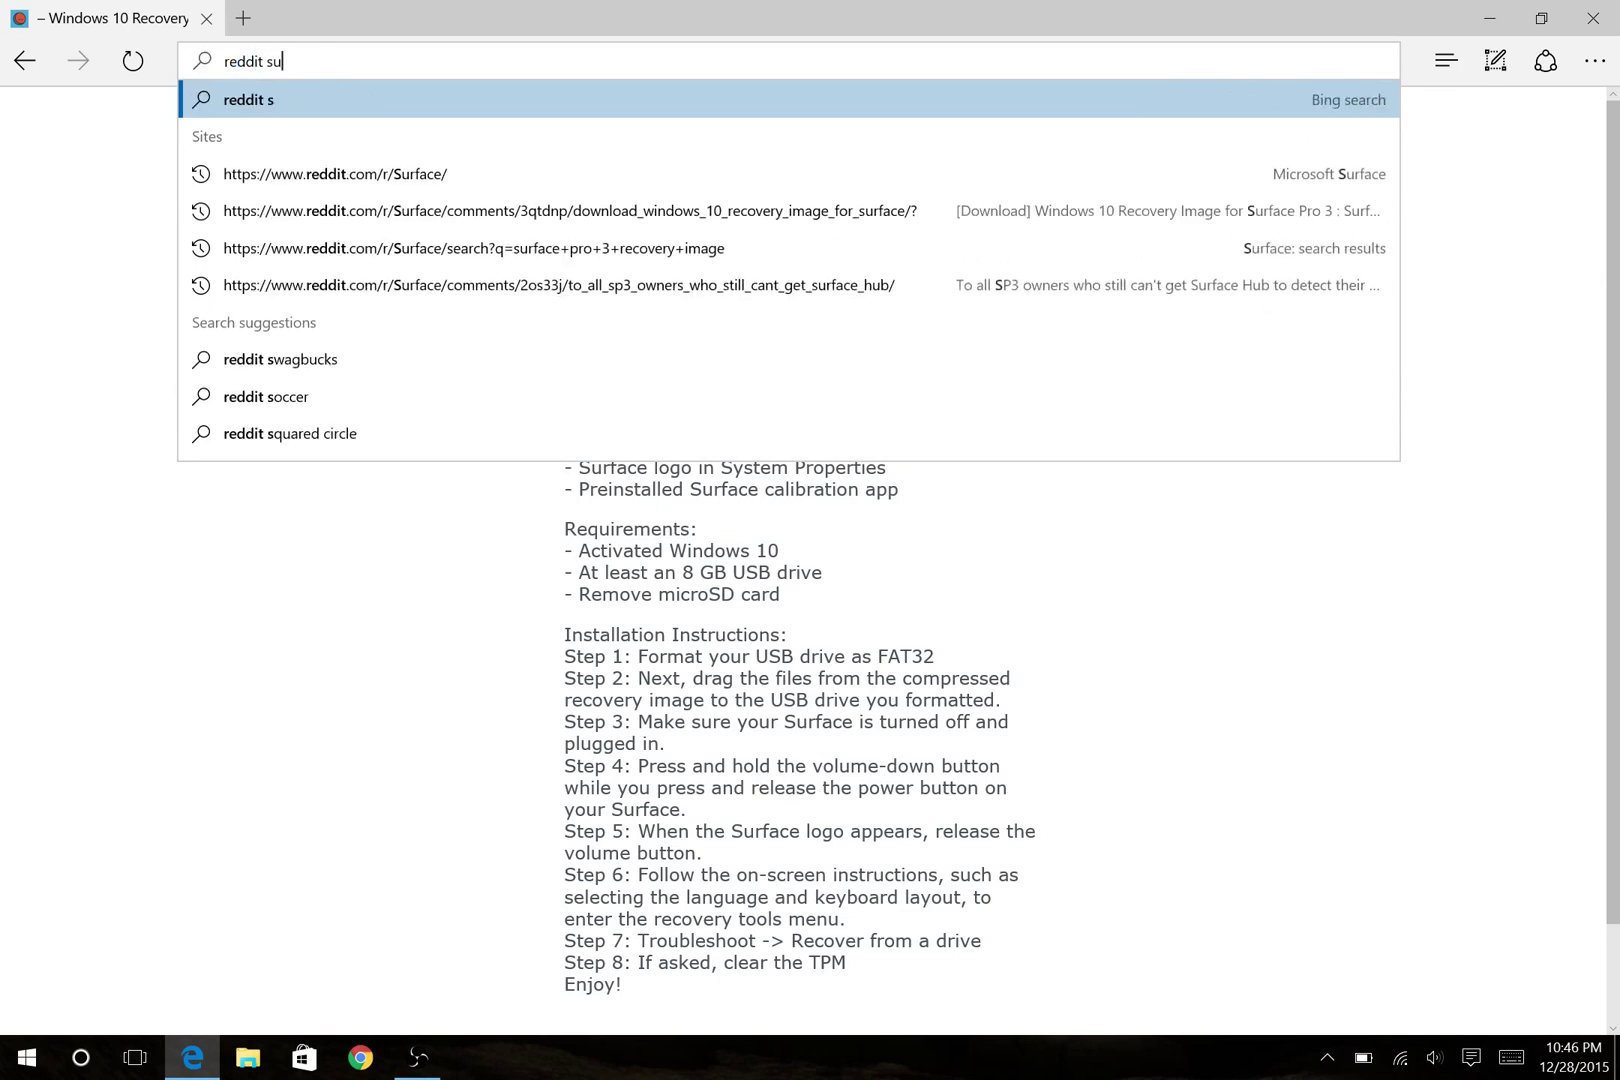
type("rfa")
key("Return")
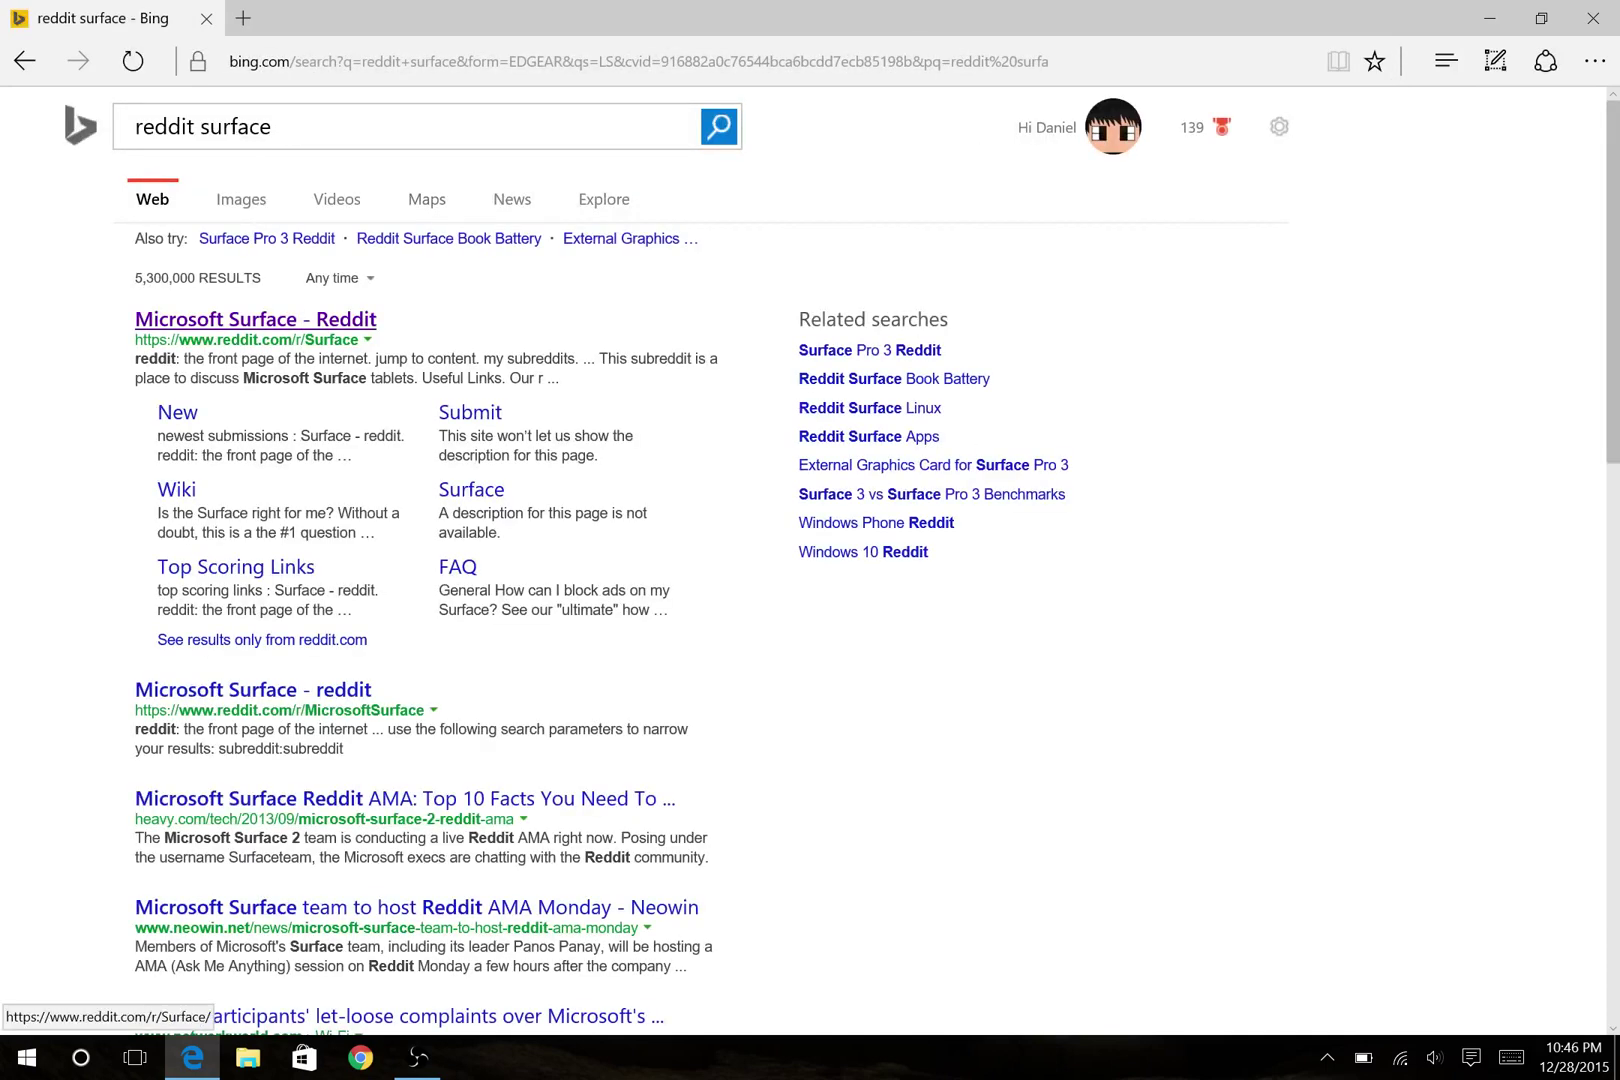
Open the r/Surface subreddit and search it for 'surface pro 3 recovery image'
left_click(256, 319)
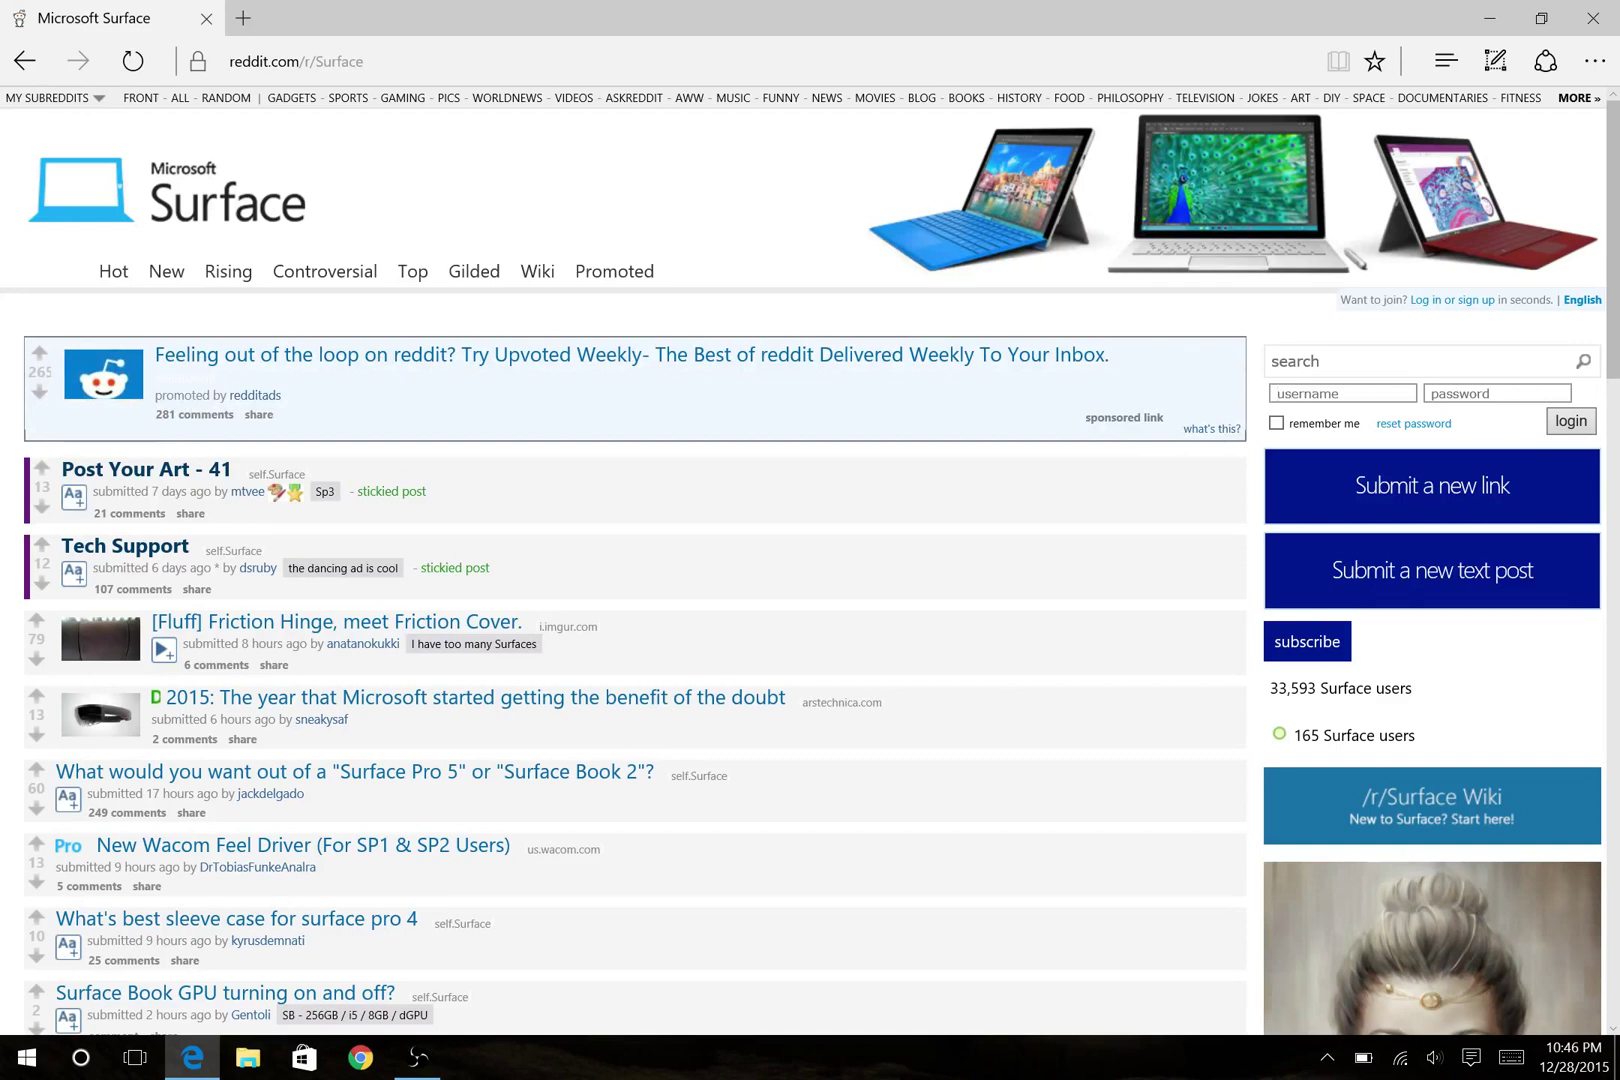
left_click(1418, 360)
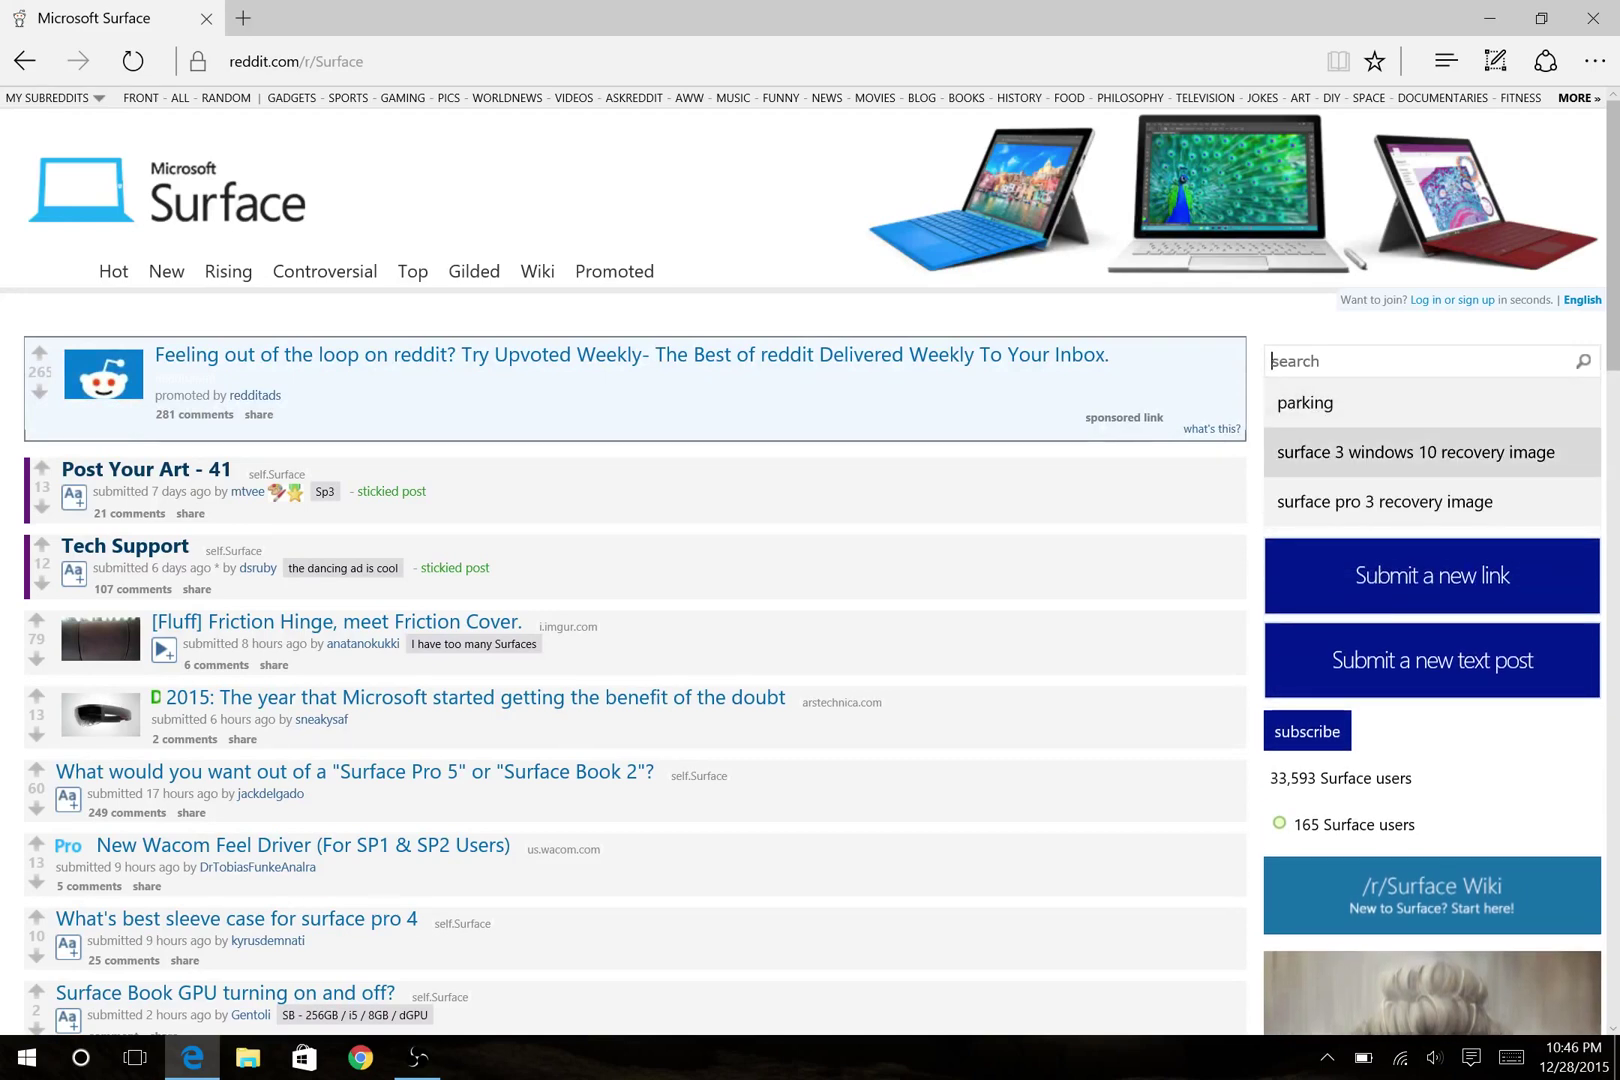
key("Down")
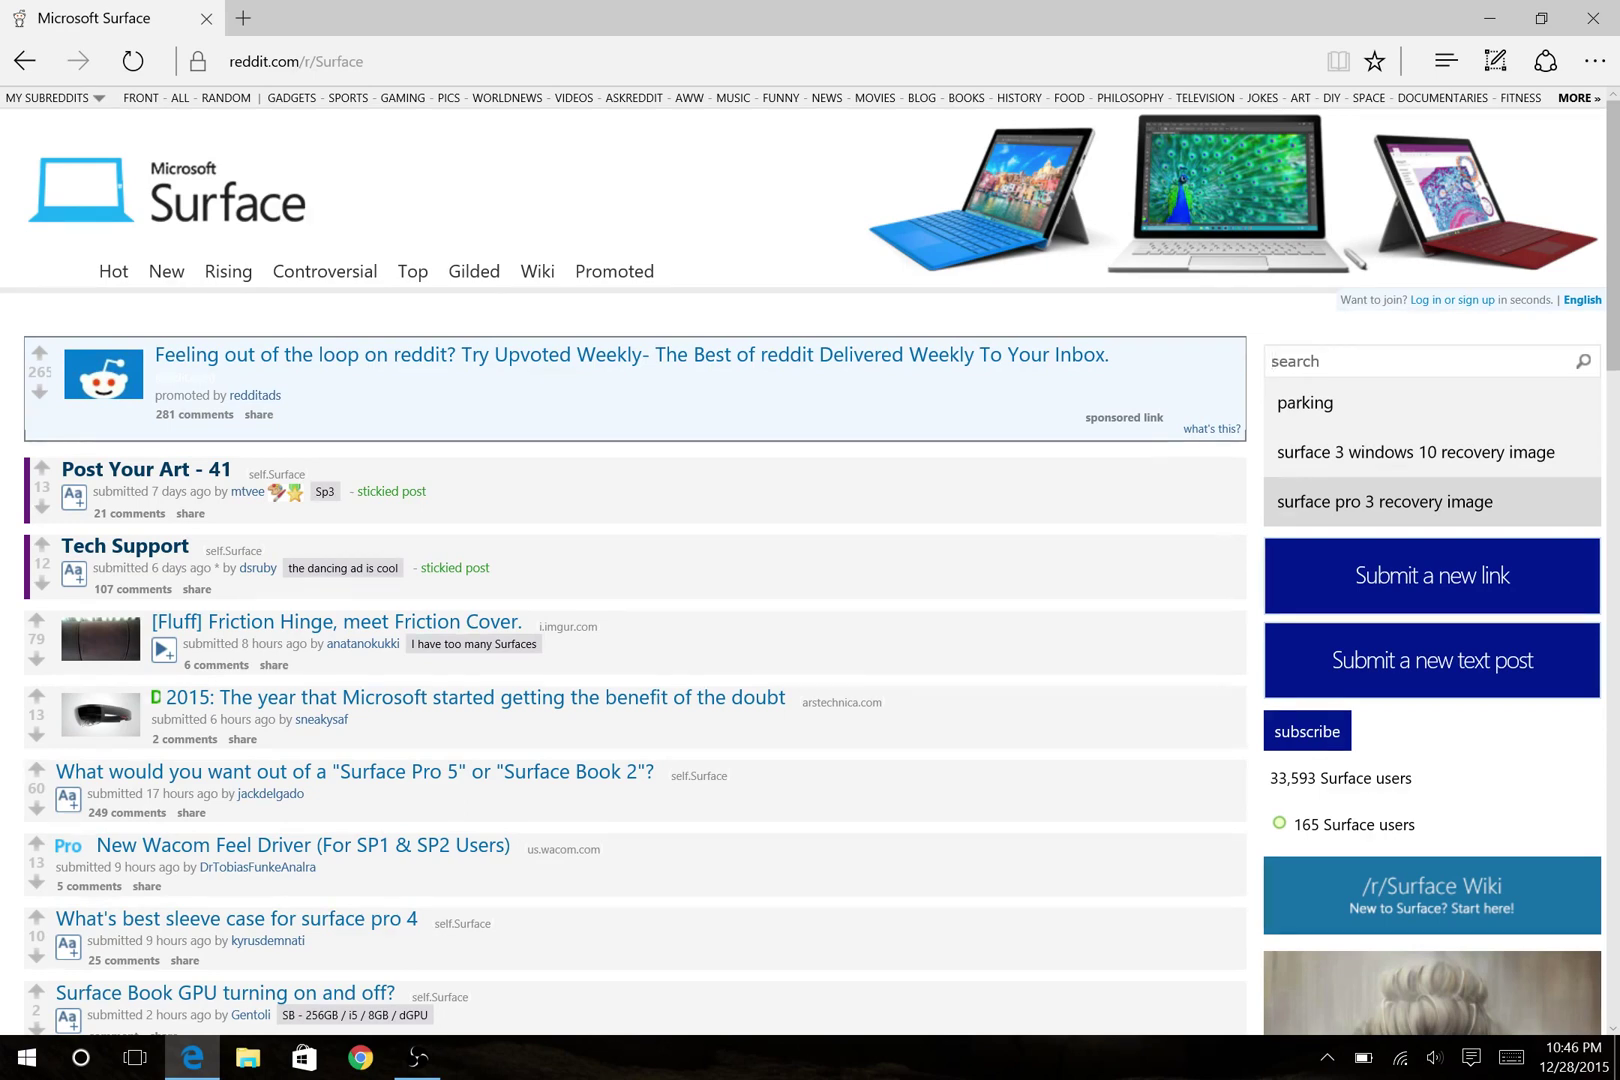
key("Return")
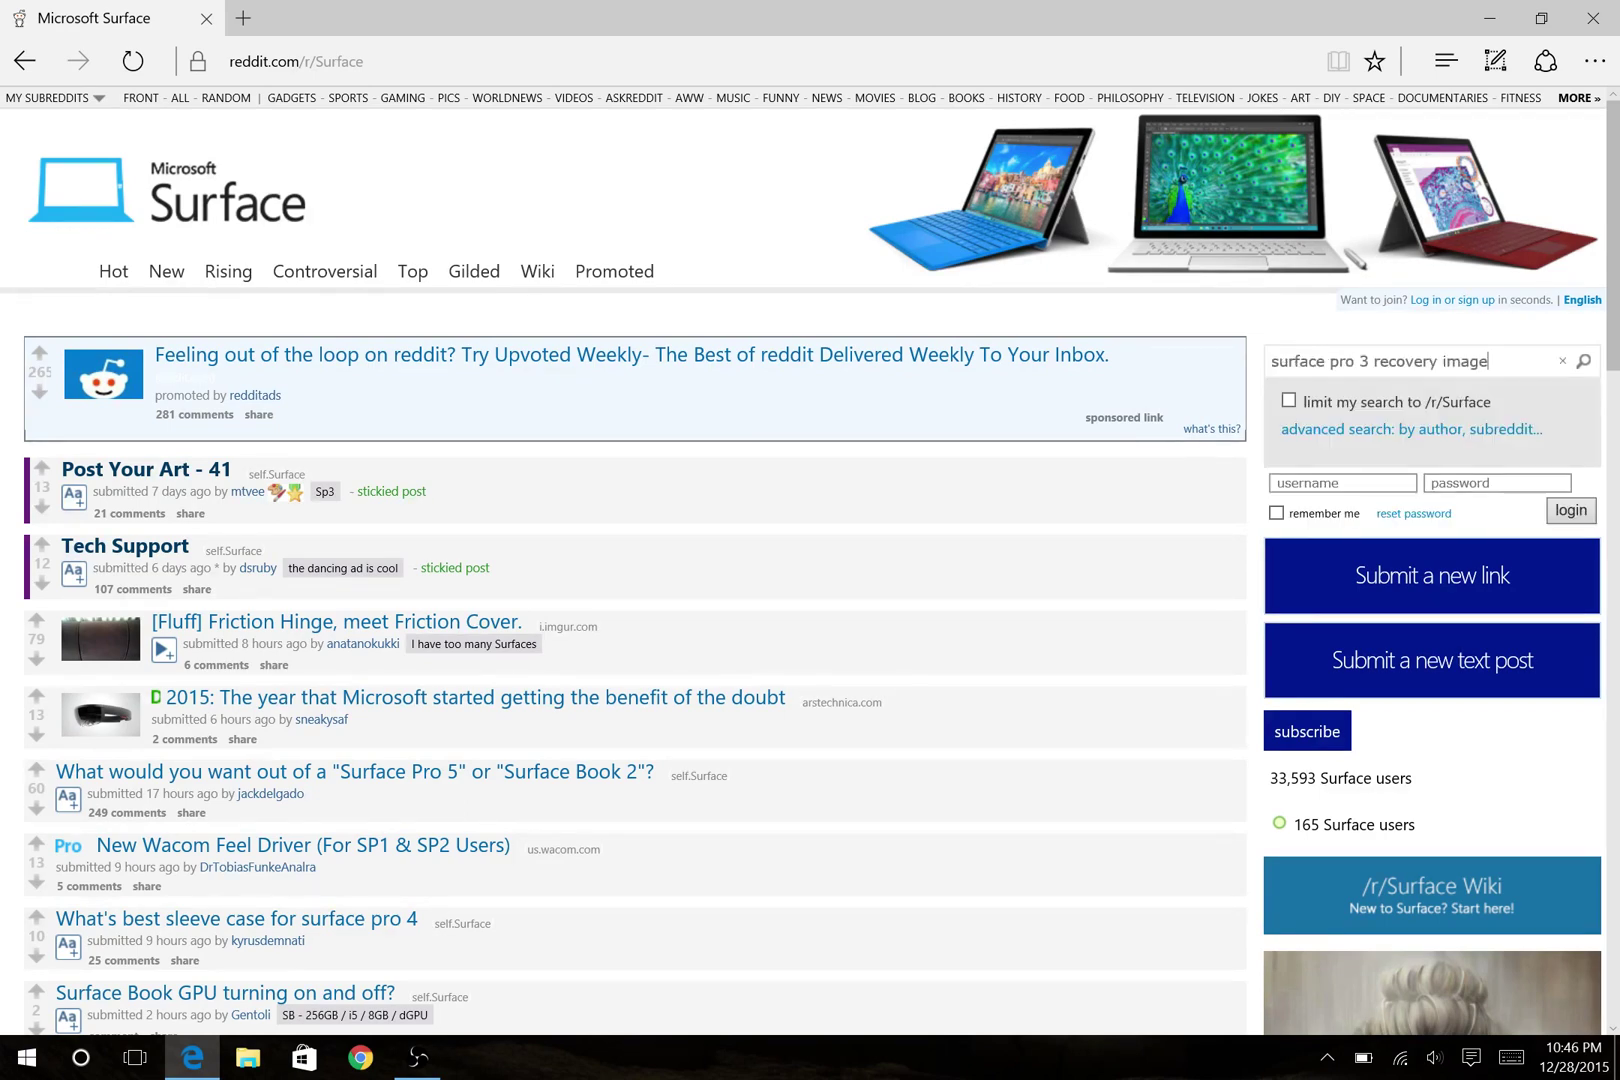
key("Return")
scroll(810, 569, "down", 4)
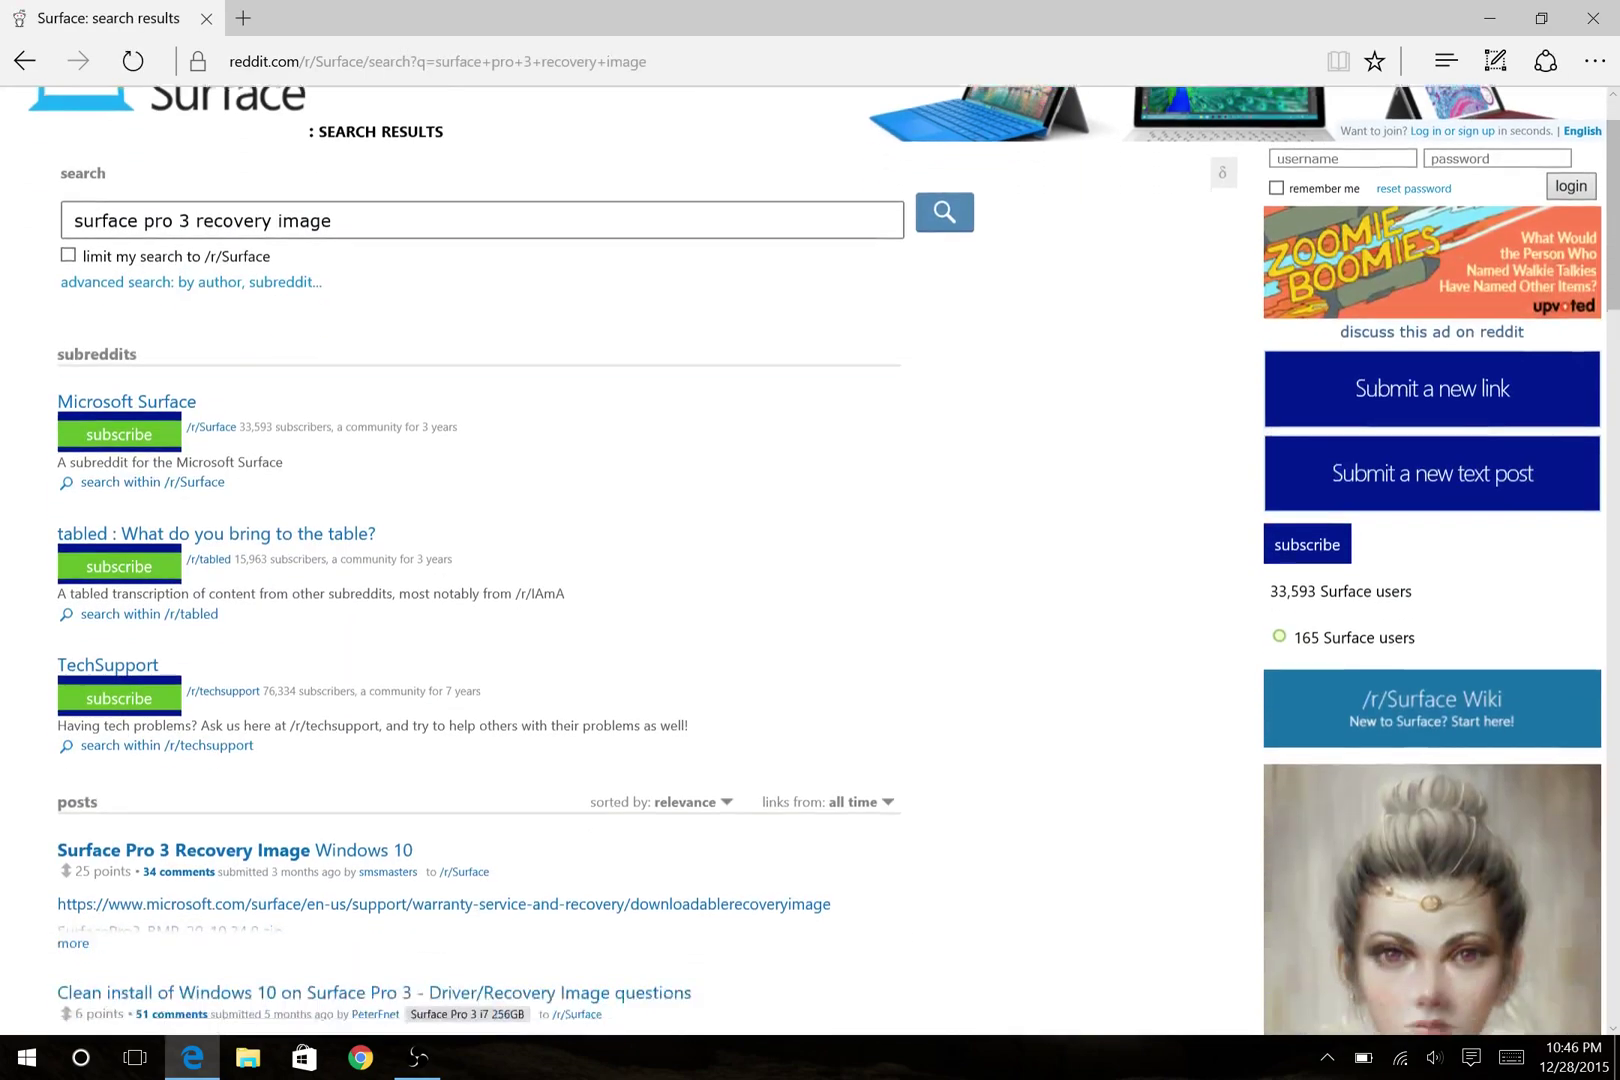
scroll(810, 569, "down", 4)
scroll(810, 569, "down", 4)
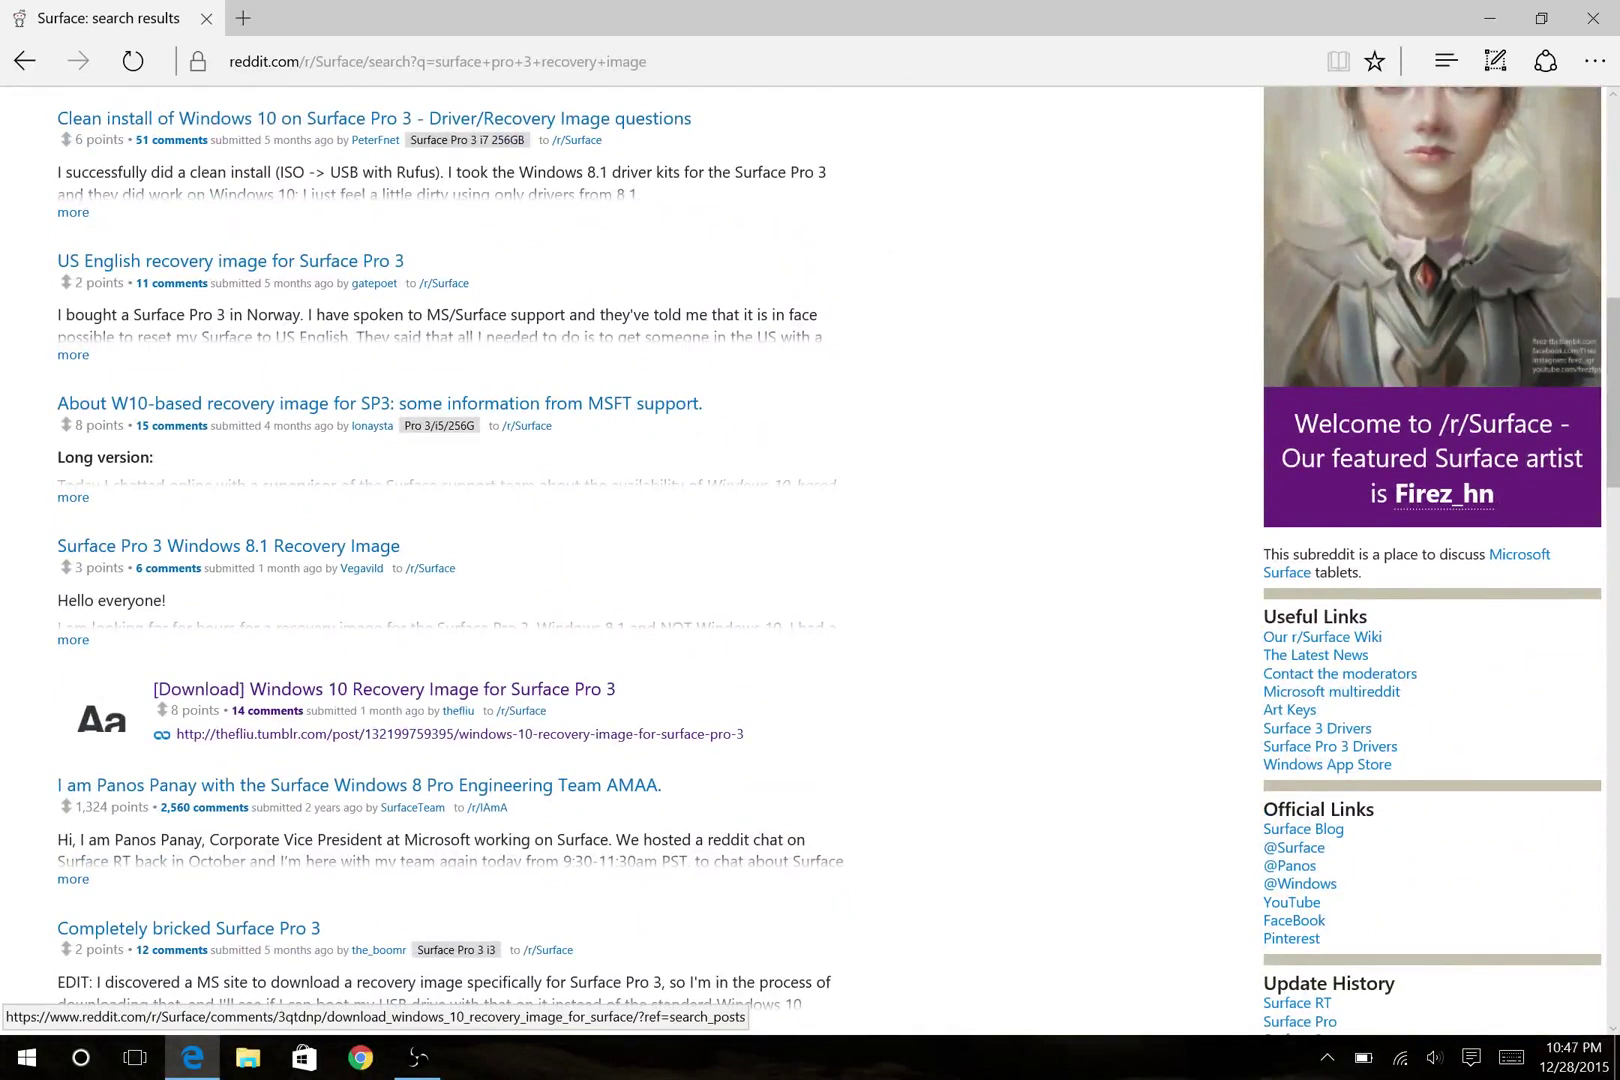
Open the '[Download] Windows 10 Recovery Image for Surface Pro 3' post and follow its Tumblr link
left_click(383, 688)
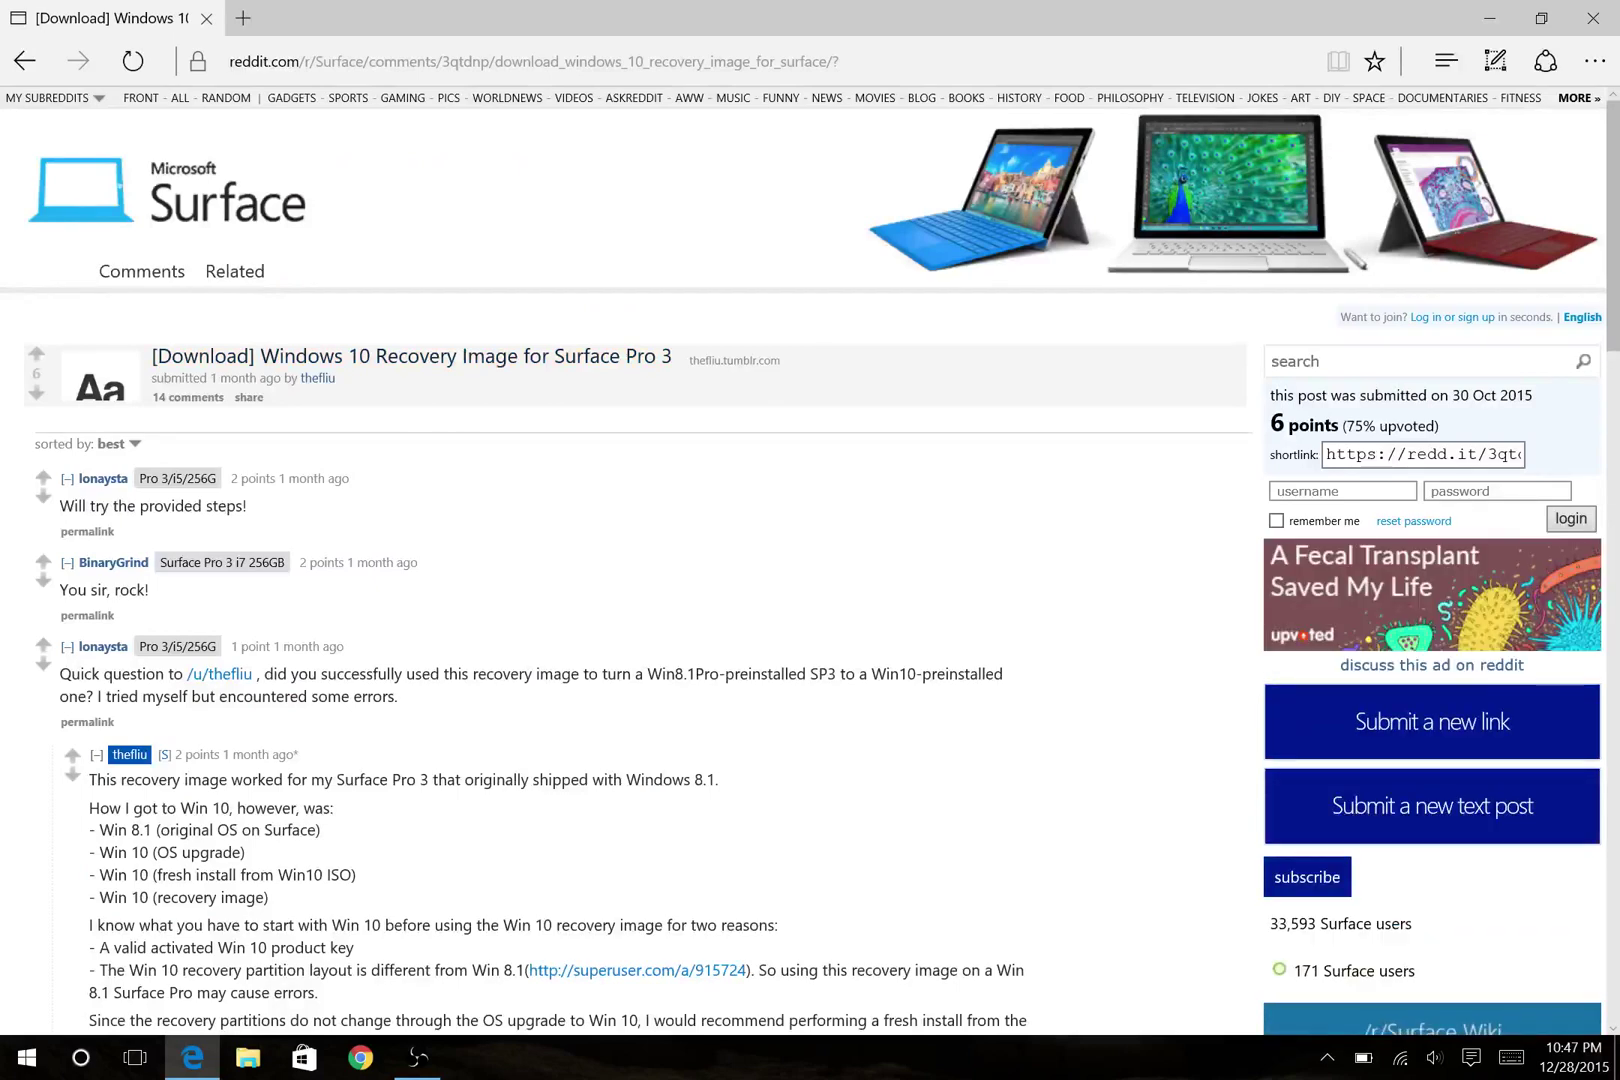
left_click(411, 357)
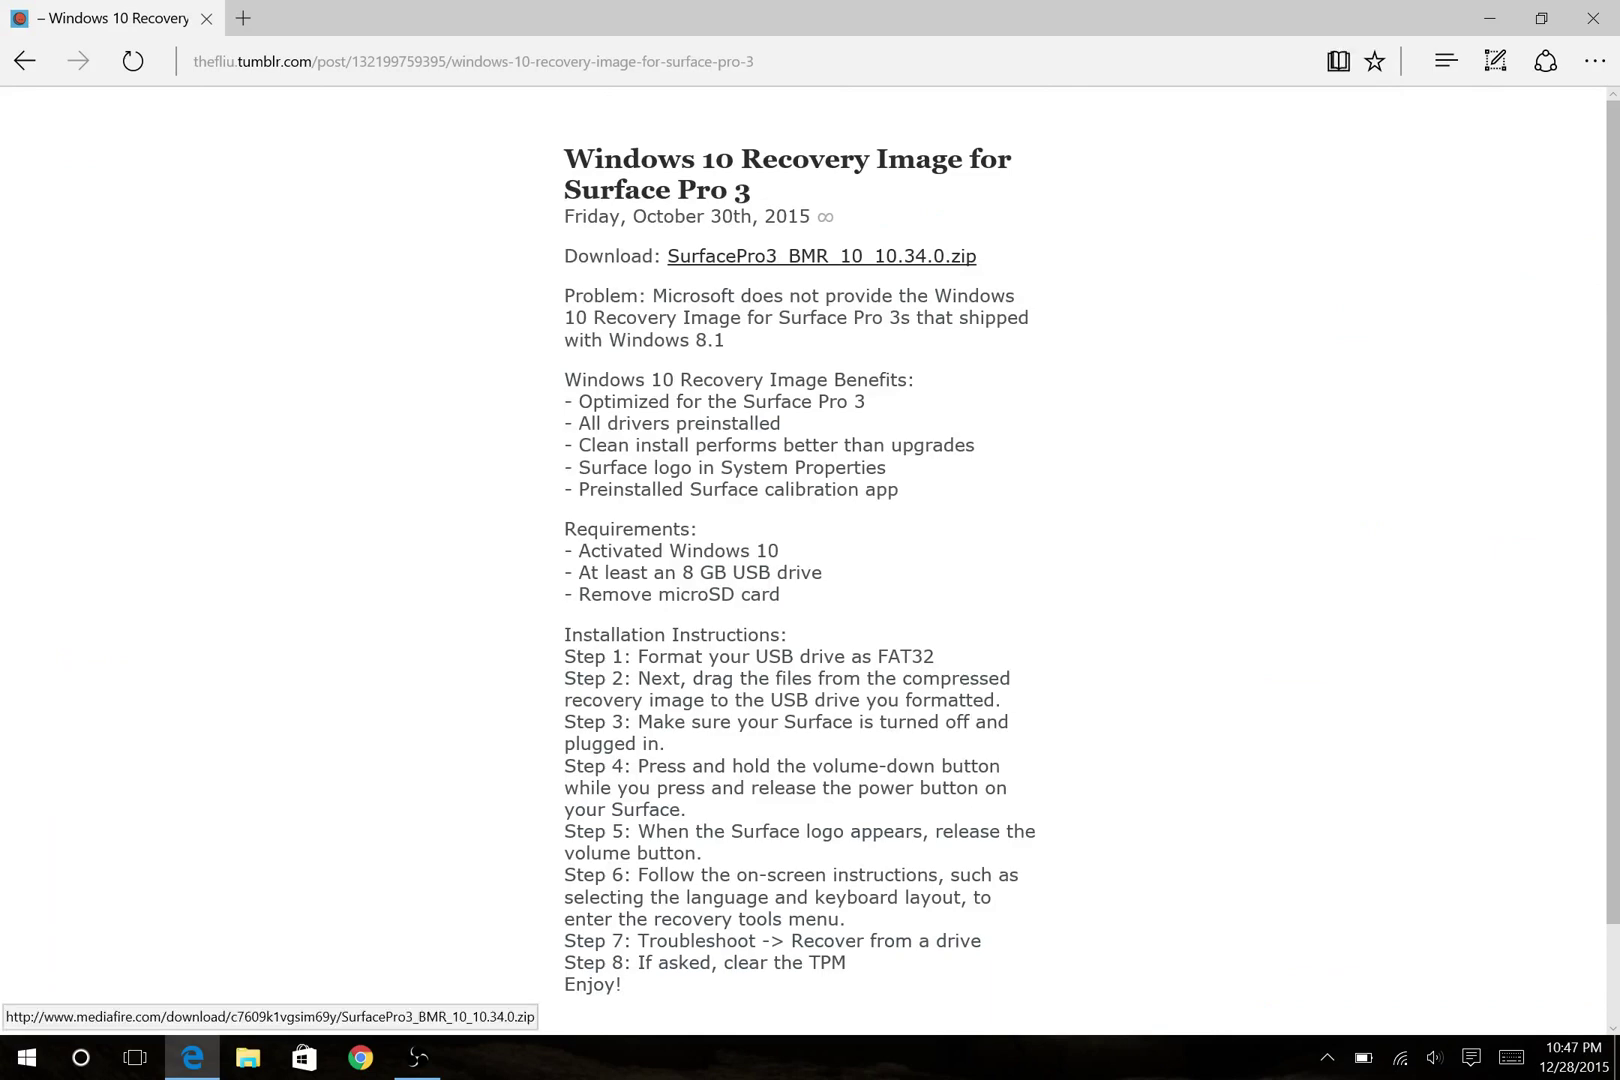
Follow the SurfacePro3_BMR_10_10.34.0.zip link to its 7.21 GB MediaFire page
left_click(821, 255)
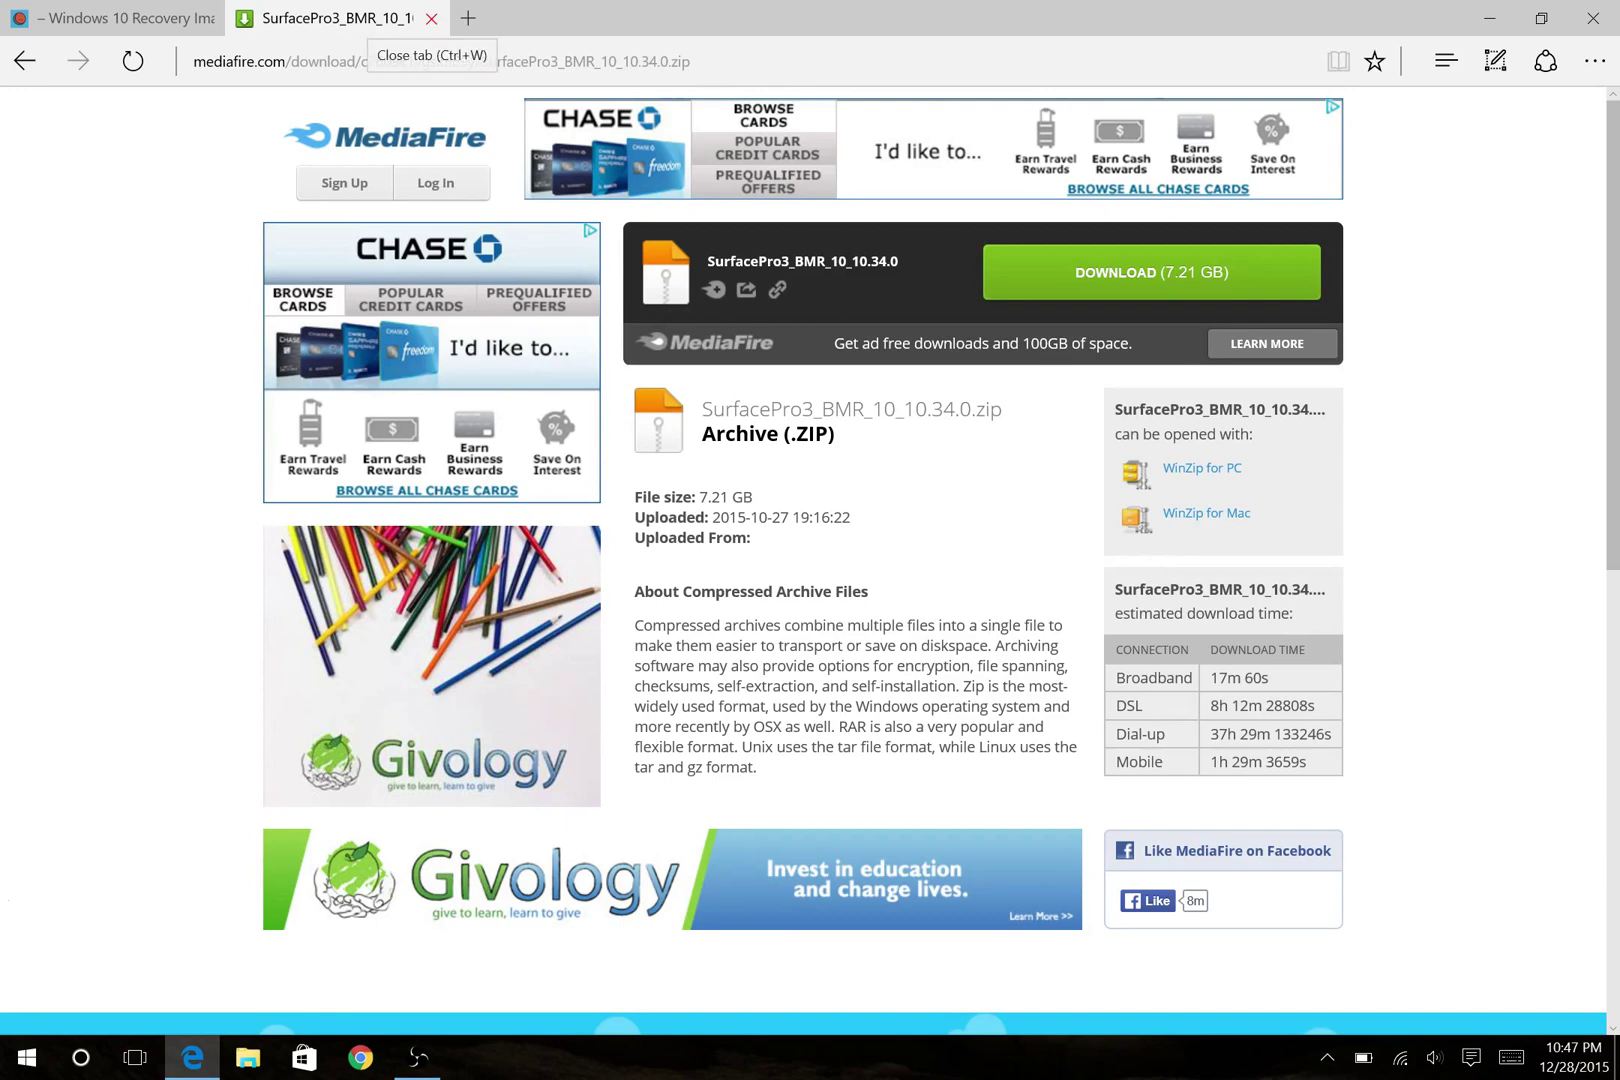
Close the MediaFire tab to return to the Tumblr recovery image post
left_click(432, 18)
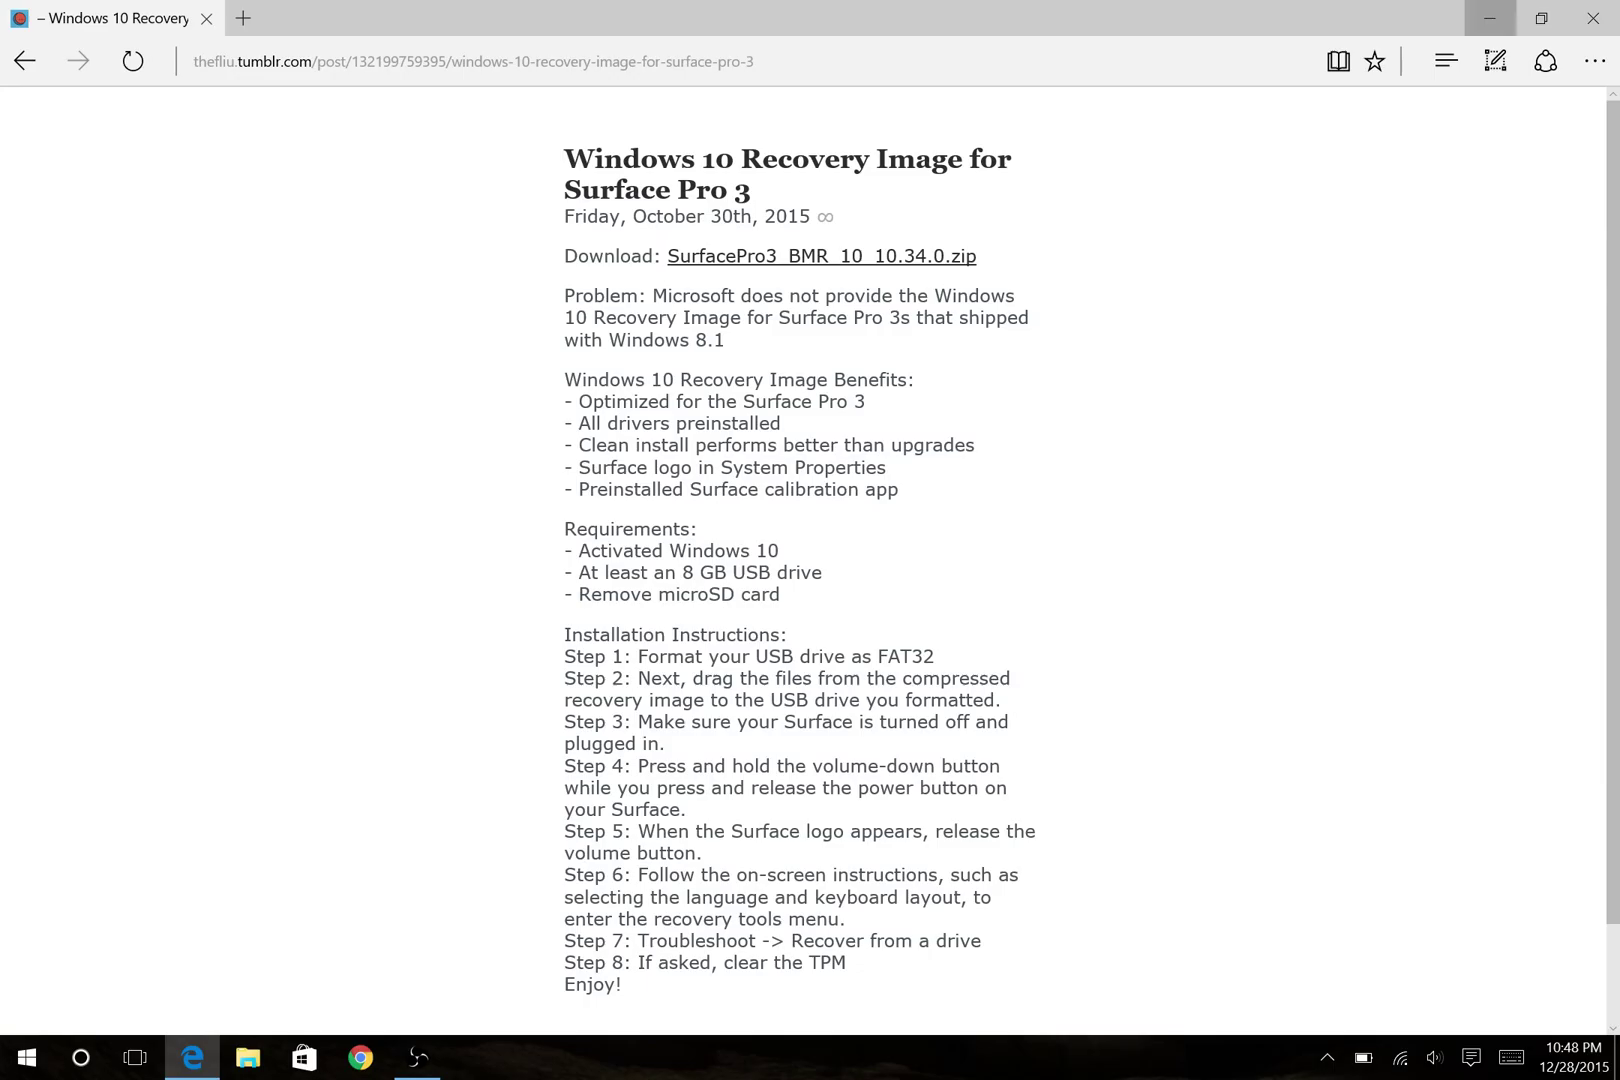
Minimise Edge to show the Windows desktop
left_click(1490, 18)
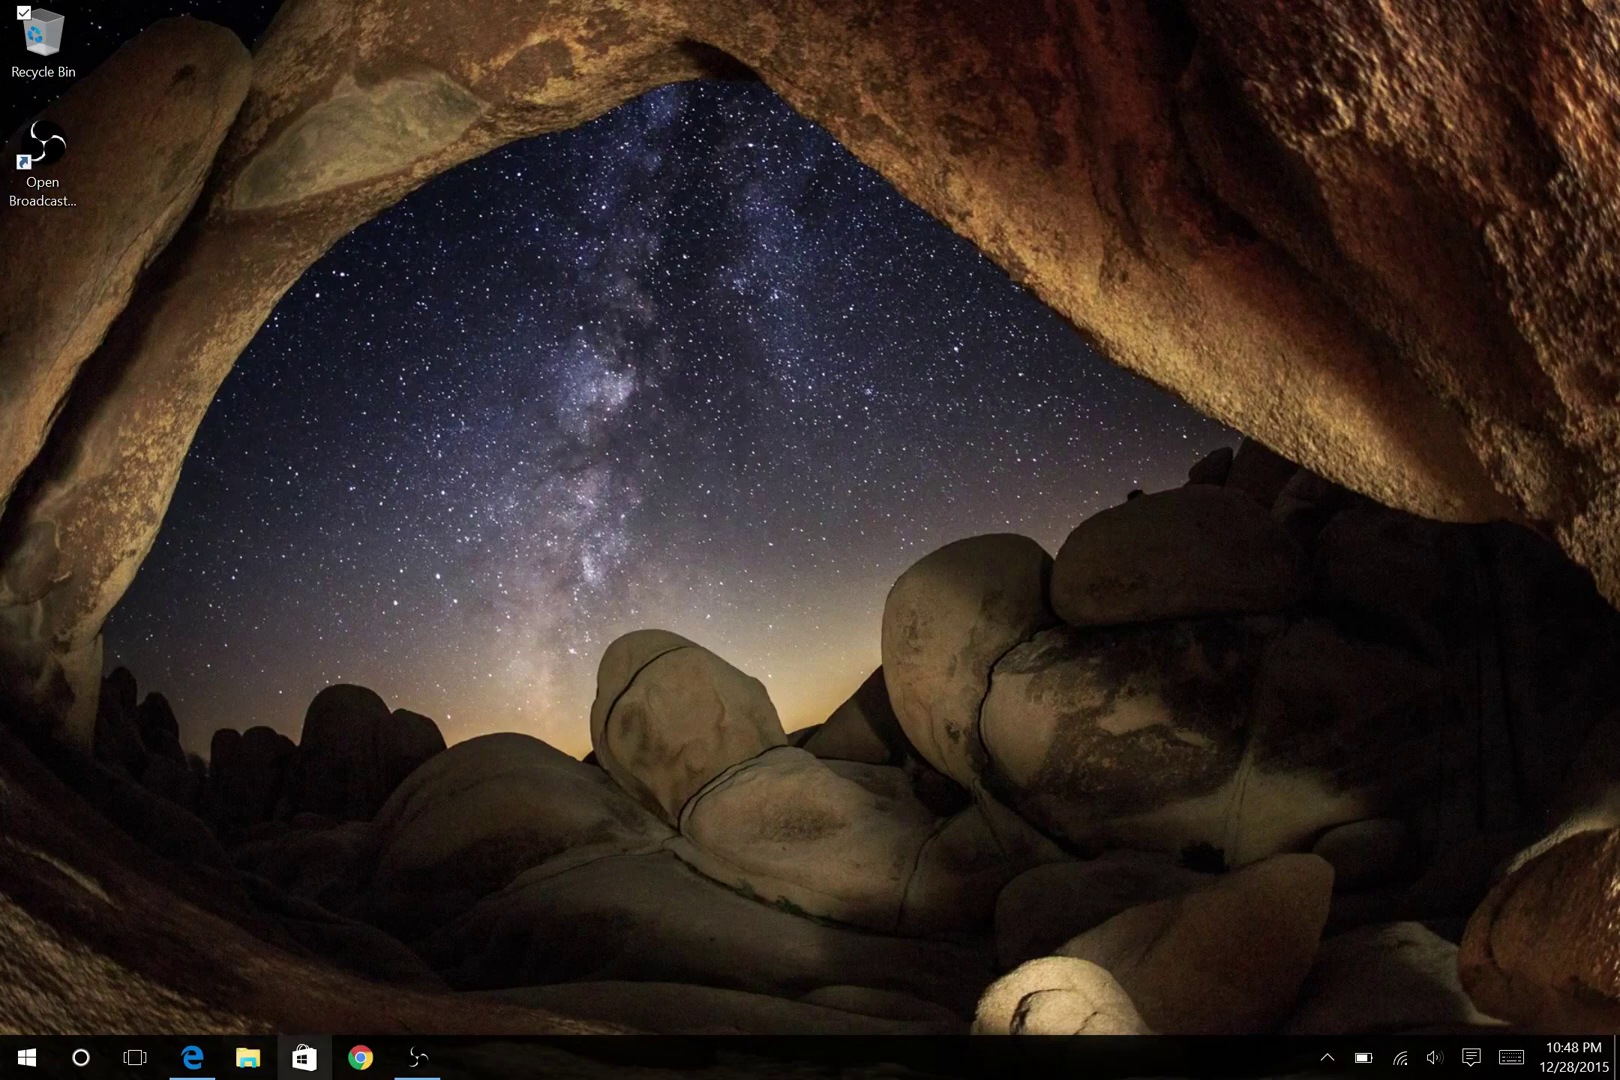
left_click(361, 1057)
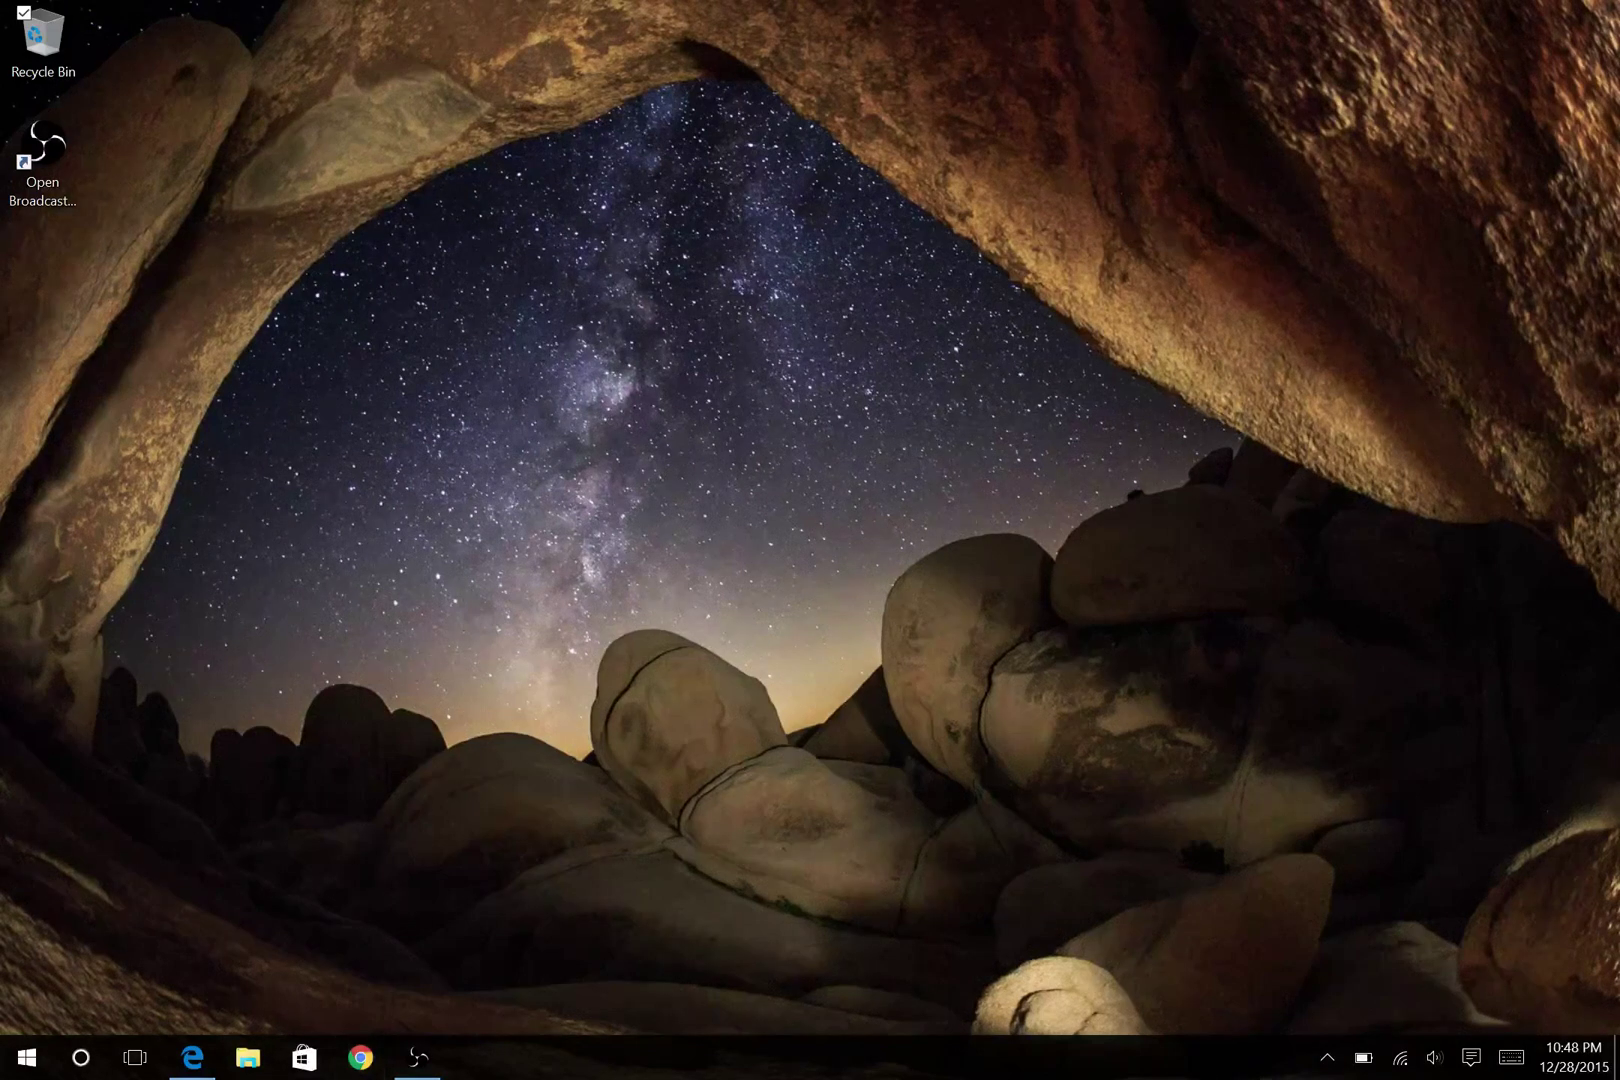